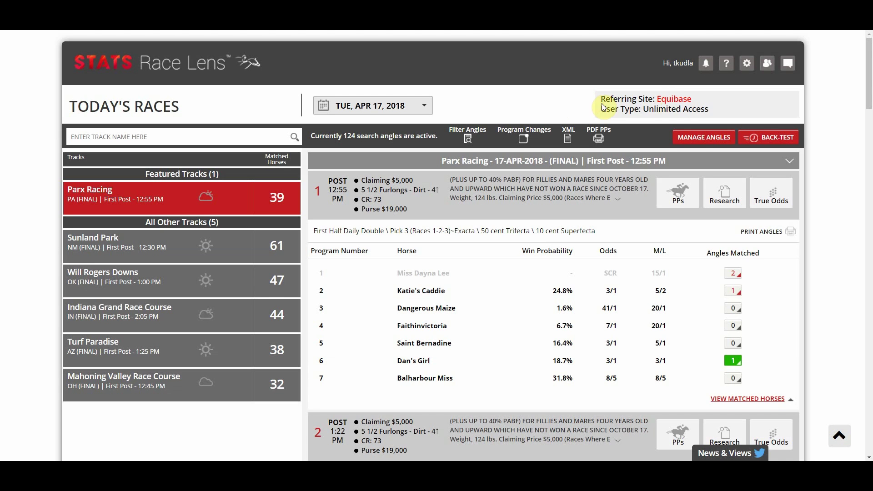
Examine the matched angles of Dan's Girl and Miss Dayna Lee in race 1 at Parx Racing.
{"action": "left_click", "coordinate": [700, 139]}
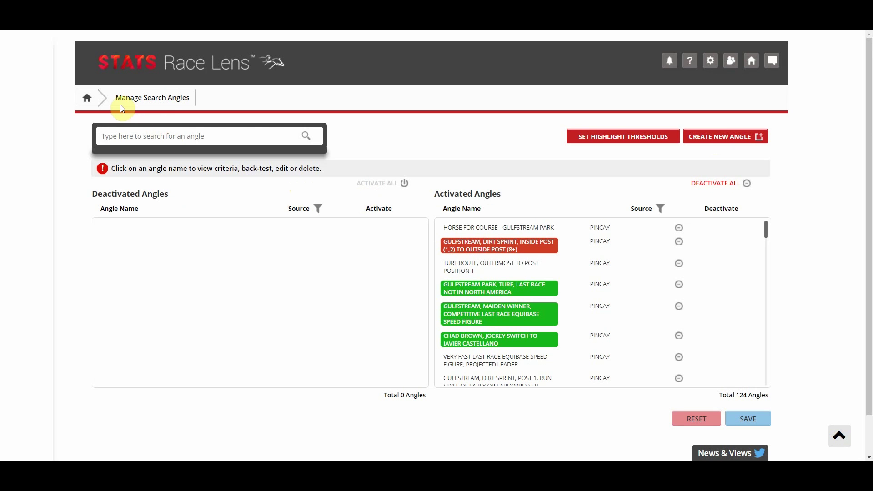
{"action": "left_click", "coordinate": [87, 97]}
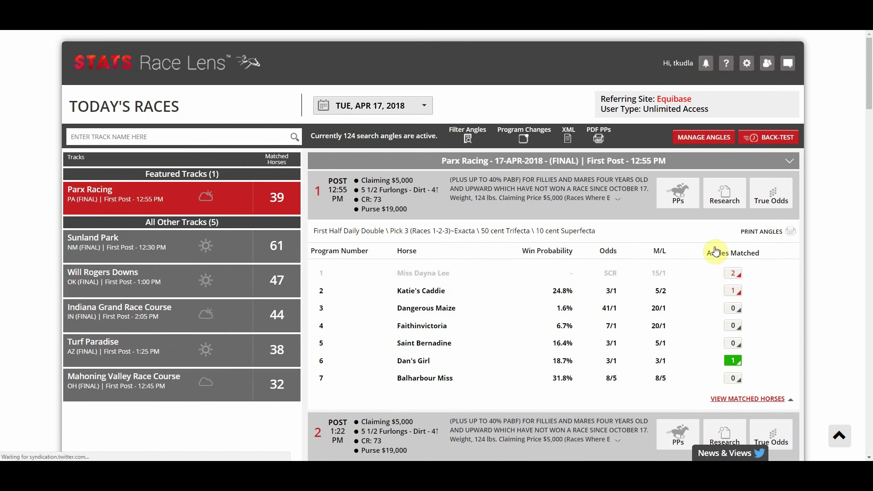
{"action": "scroll", "coordinate": [737, 237], "scroll_direction": "down", "scroll_amount": 2}
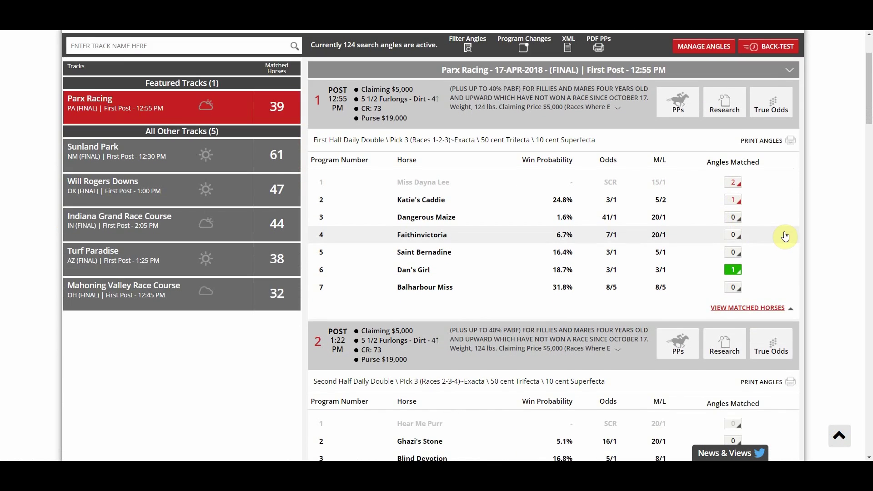
{"action": "scroll", "coordinate": [776, 235], "scroll_direction": "down", "scroll_amount": 2}
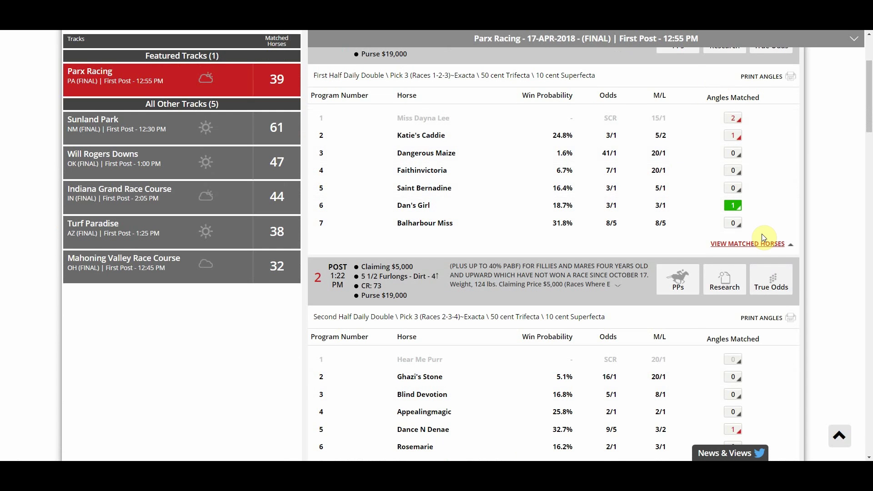
{"action": "left_click", "coordinate": [736, 209]}
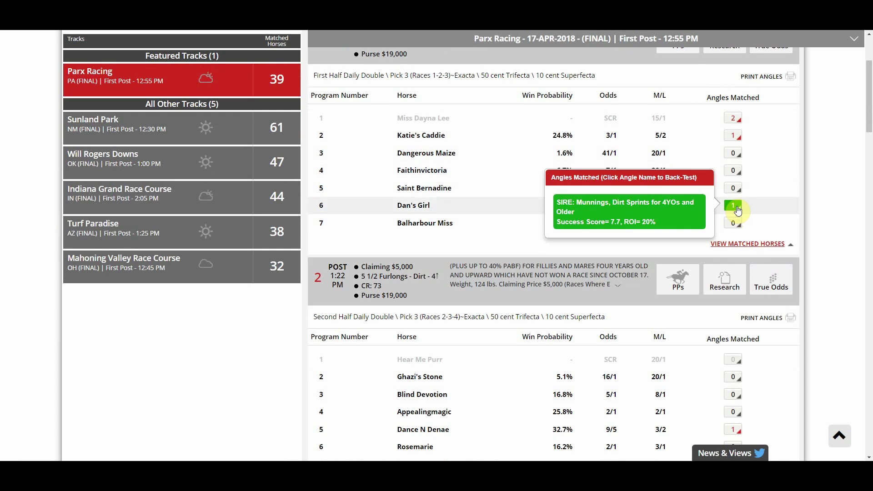
{"action": "mouse_move", "coordinate": [737, 118]}
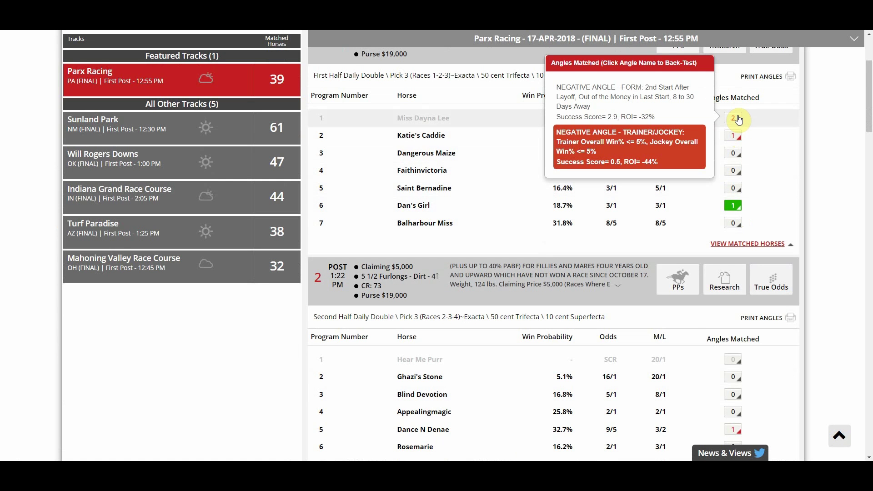
{"action": "scroll", "coordinate": [839, 142], "scroll_direction": "up", "scroll_amount": 3}
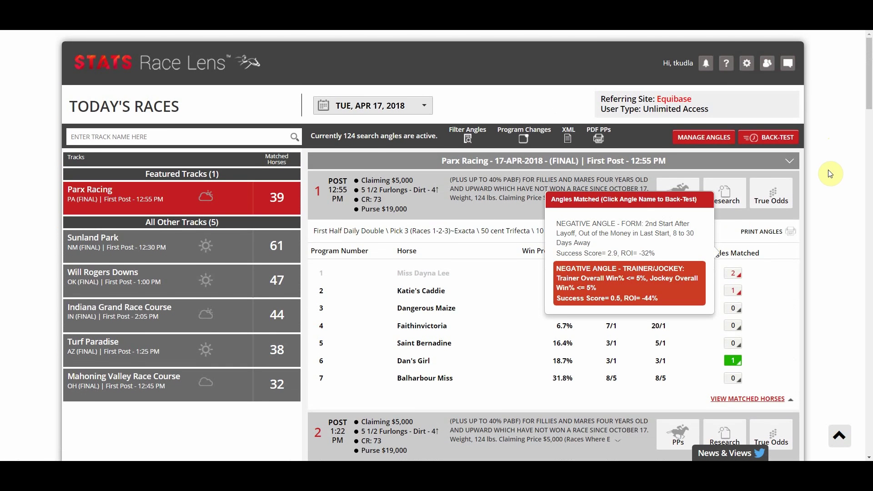
Deactivate all search angles and save the change.
{"action": "left_click", "coordinate": [713, 143]}
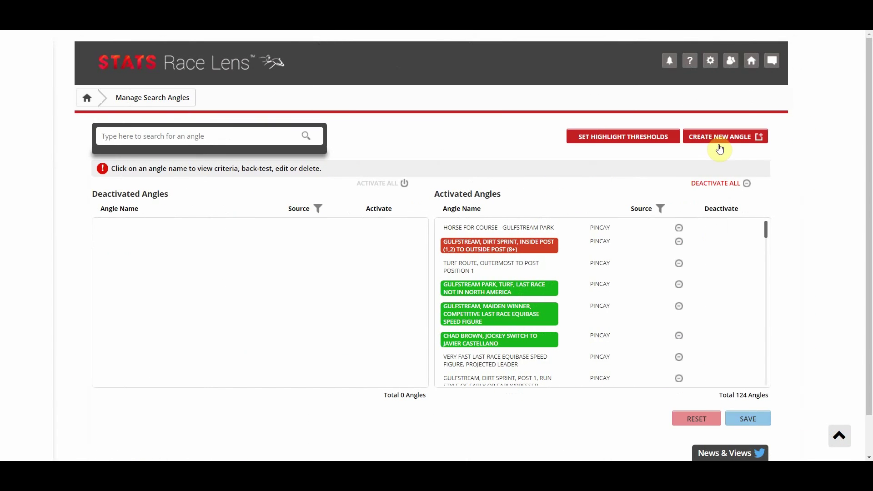
{"action": "left_click", "coordinate": [746, 184]}
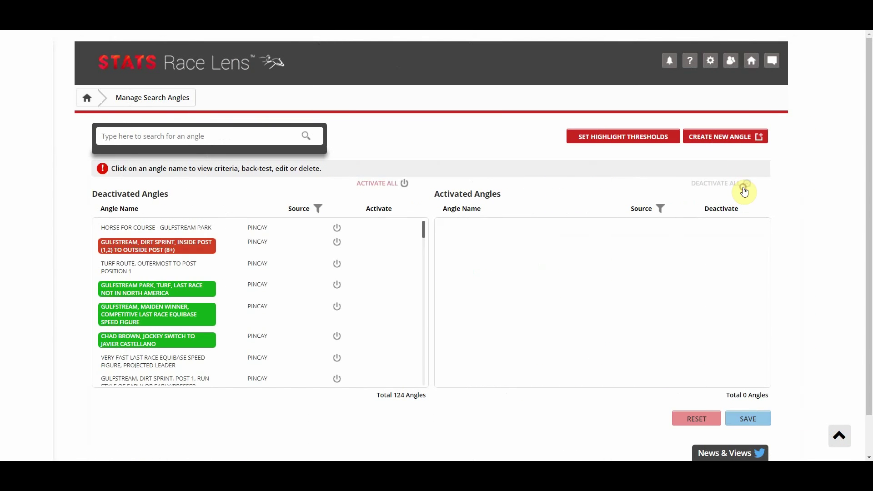
{"action": "left_click", "coordinate": [748, 417]}
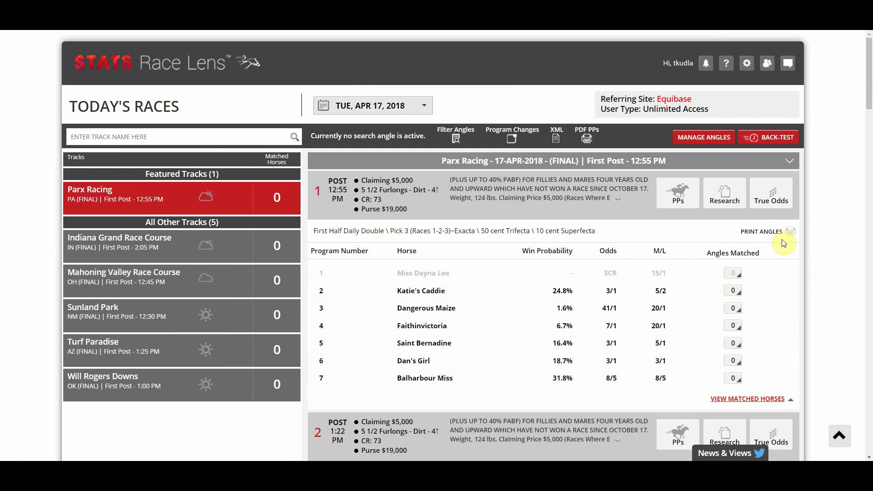
Activate all search angles, then review the highlighting parameters and save them as they are.
{"action": "left_click", "coordinate": [719, 140]}
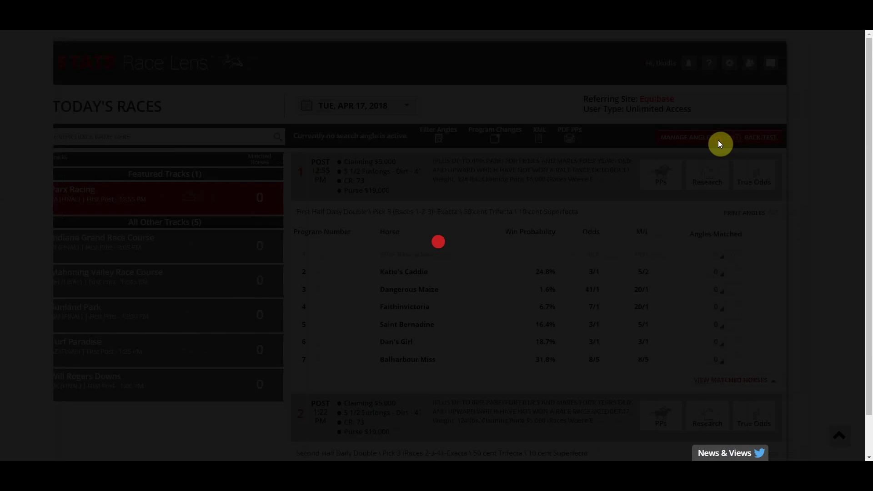
{"action": "left_click", "coordinate": [376, 184]}
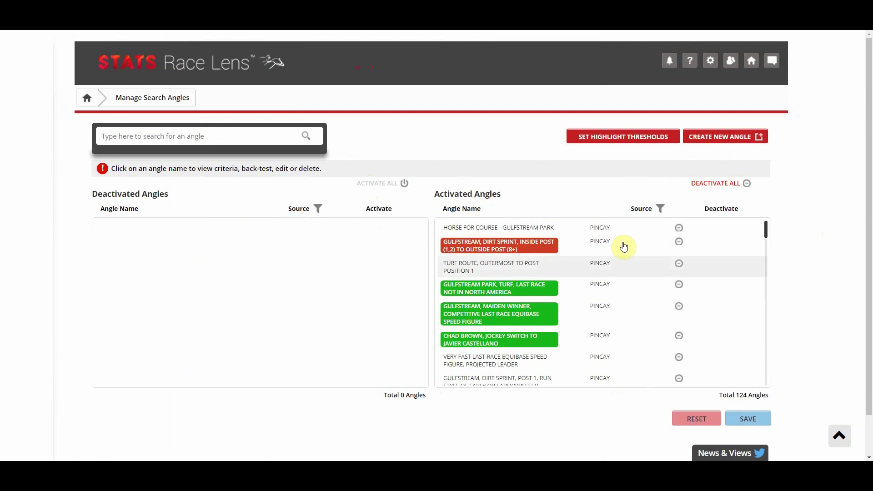
{"action": "left_click", "coordinate": [637, 141]}
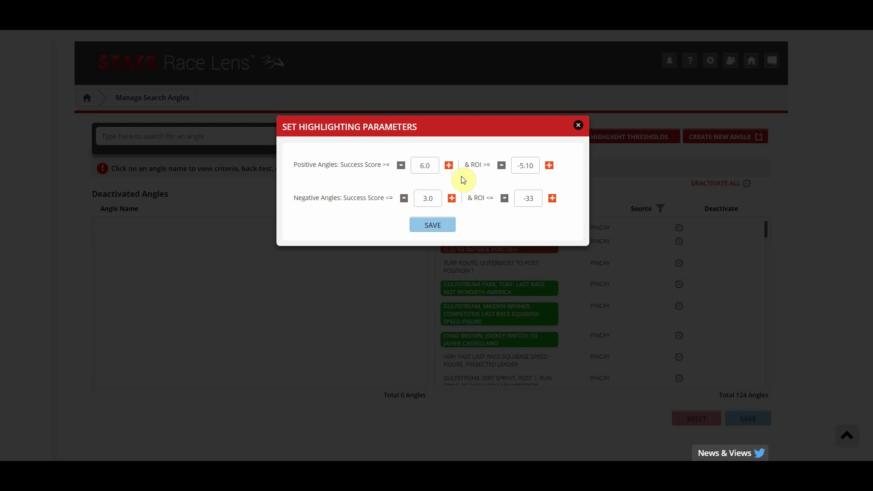
{"action": "left_click", "coordinate": [438, 226]}
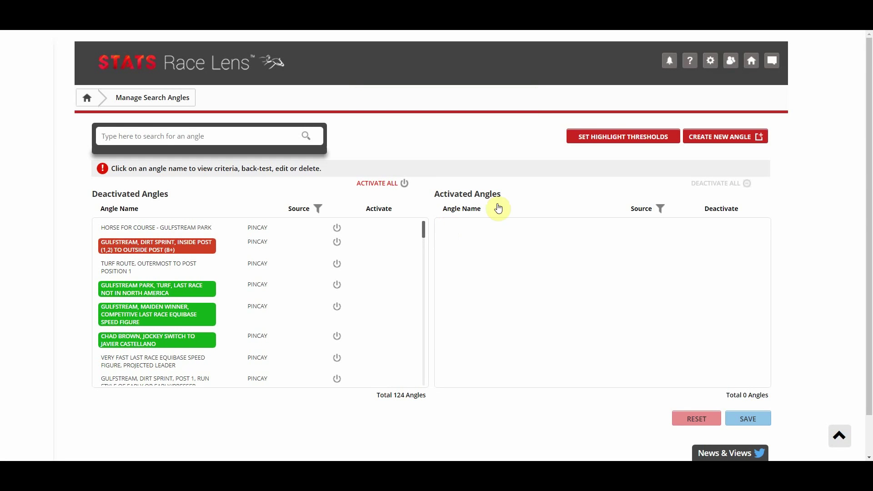
Activate all search angles and set the positive angles' success score highlight threshold to 8.00.
{"action": "left_click", "coordinate": [400, 184]}
{"action": "left_click", "coordinate": [595, 136]}
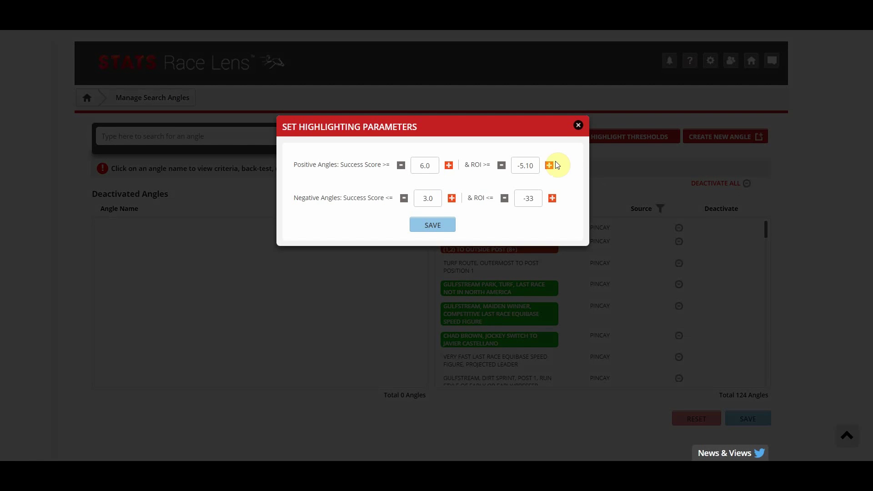
{"action": "left_click", "coordinate": [452, 168]}
{"action": "left_click", "coordinate": [452, 168]}
{"action": "left_click", "coordinate": [453, 168]}
{"action": "left_click", "coordinate": [452, 169]}
{"action": "left_click", "coordinate": [452, 168]}
{"action": "left_click", "coordinate": [453, 168]}
{"action": "left_click", "coordinate": [453, 168]}
{"action": "left_click", "coordinate": [453, 169]}
{"action": "left_click", "coordinate": [453, 168]}
{"action": "left_click", "coordinate": [453, 168]}
{"action": "left_click", "coordinate": [453, 168]}
{"action": "left_click", "coordinate": [453, 168]}
{"action": "left_click", "coordinate": [449, 166]}
{"action": "left_click", "coordinate": [449, 166]}
Set the positive angles' ROI highlight threshold to 0 and save the highlighting parameters.
{"action": "triple_click", "coordinate": [523, 166]}
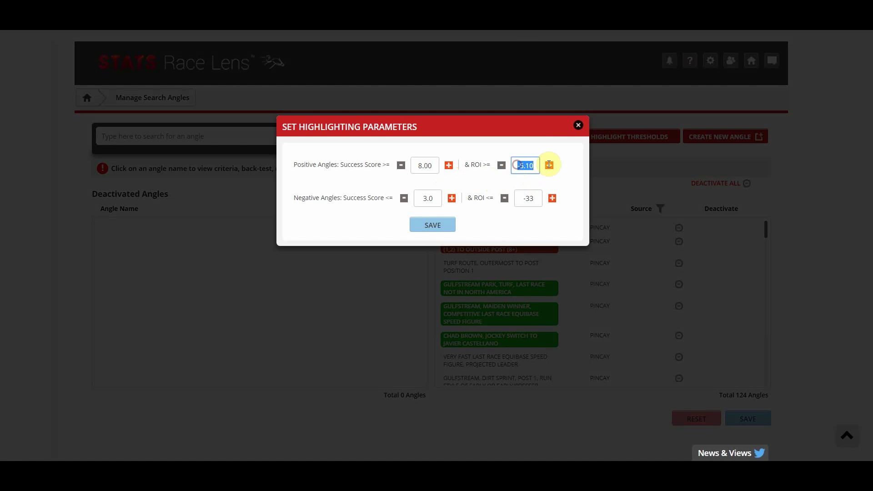
{"action": "type", "text": "0"}
{"action": "left_click", "coordinate": [570, 186]}
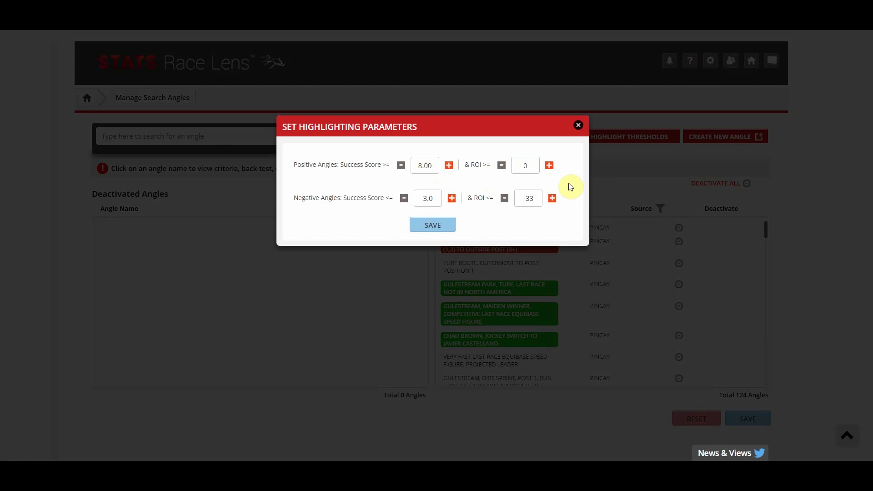
{"action": "left_click", "coordinate": [423, 230]}
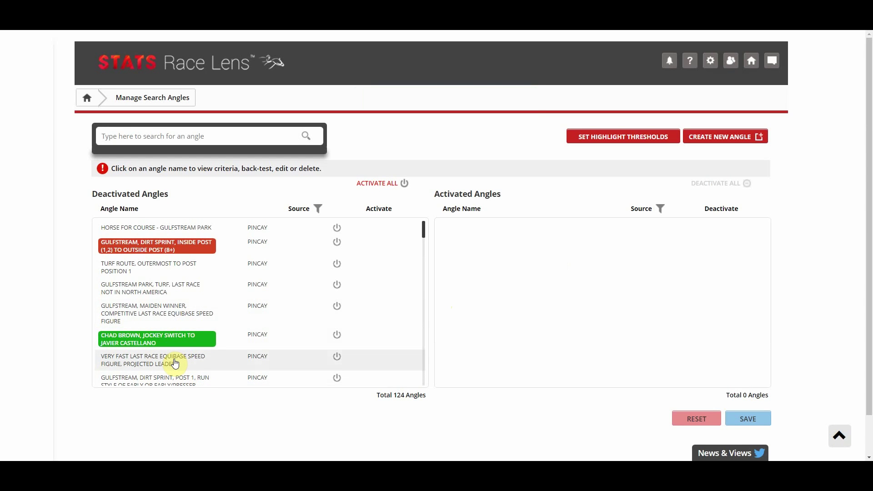
Set the negative angles' success score highlight threshold to 1.00.
{"action": "left_click", "coordinate": [623, 137]}
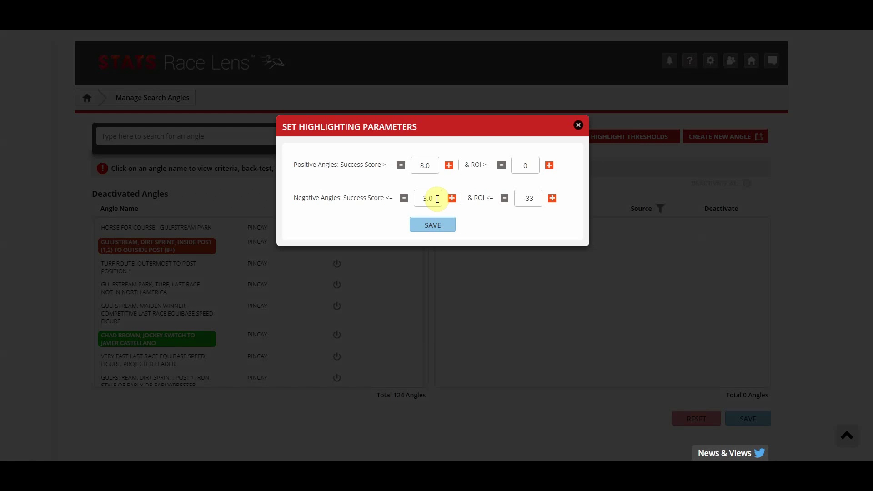
{"action": "left_click", "coordinate": [404, 199]}
{"action": "left_click", "coordinate": [404, 198]}
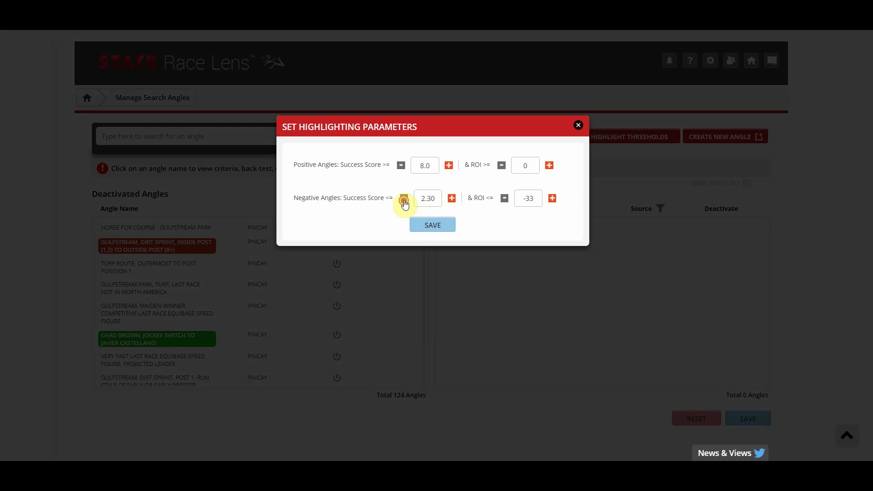
{"action": "left_click", "coordinate": [404, 199]}
{"action": "left_click", "coordinate": [404, 199]}
{"action": "left_click", "coordinate": [404, 198]}
{"action": "left_click", "coordinate": [404, 199]}
{"action": "left_click", "coordinate": [404, 198]}
{"action": "left_click", "coordinate": [404, 199]}
{"action": "left_click", "coordinate": [404, 199]}
{"action": "left_click", "coordinate": [403, 198]}
{"action": "left_click", "coordinate": [404, 199]}
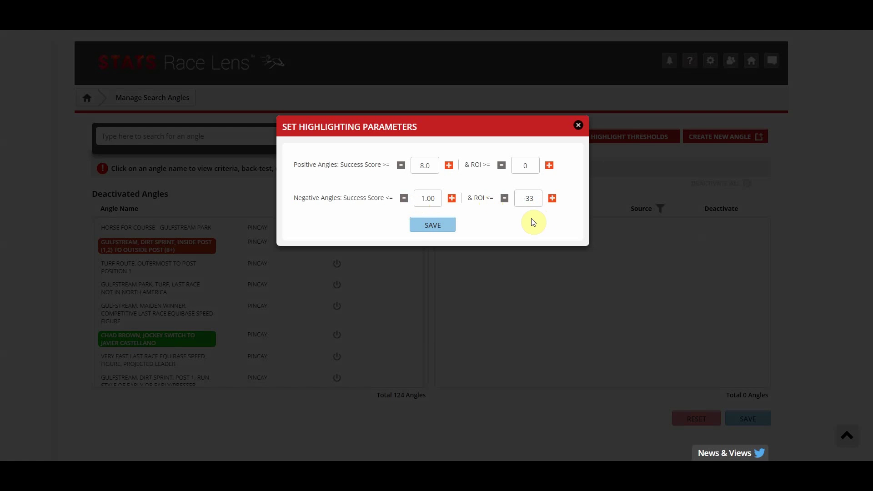
Set the negative angles' ROI highlight threshold to -50 and save the highlighting parameters.
{"action": "left_click", "coordinate": [531, 198]}
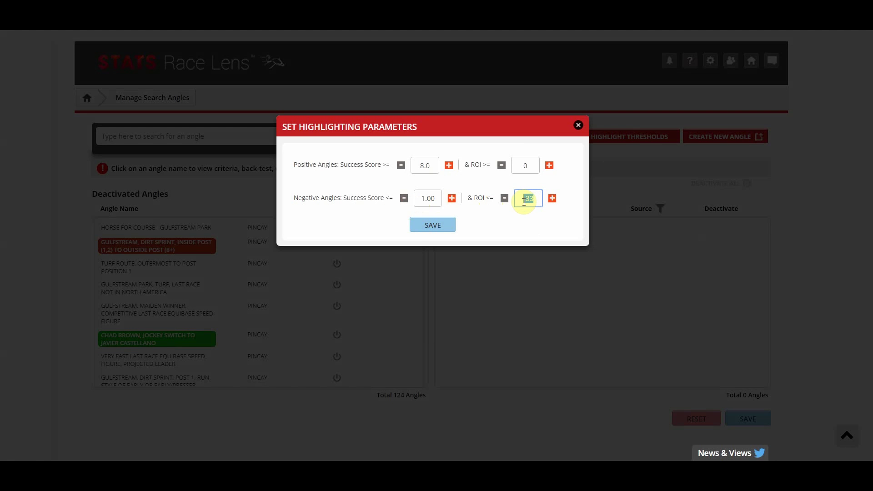
{"action": "double_click", "coordinate": [531, 200]}
{"action": "type", "text": "-50"}
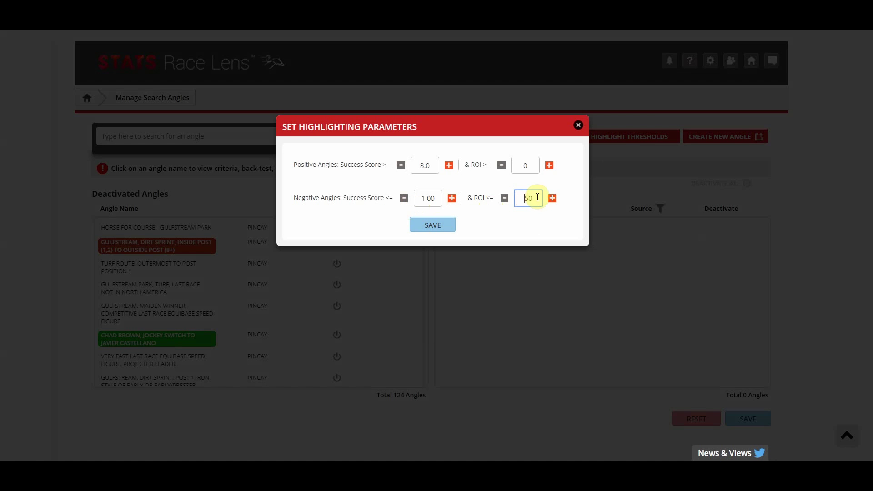
{"action": "left_click", "coordinate": [447, 226]}
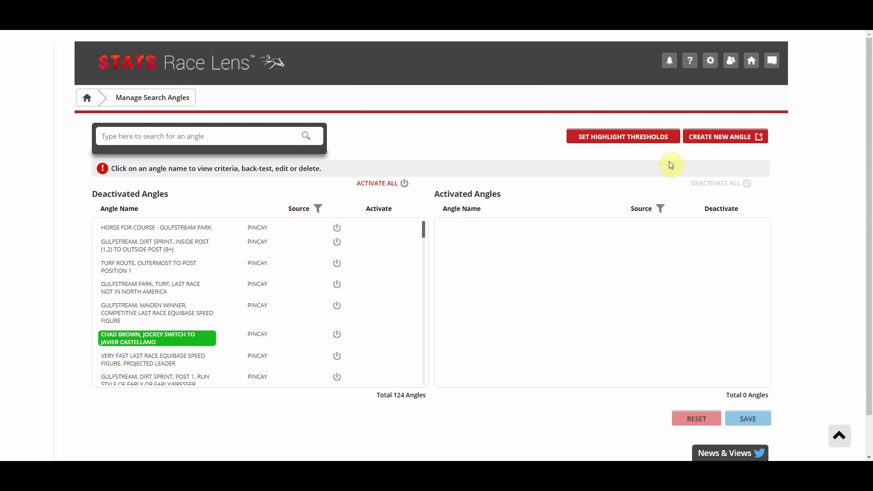
Start a new search angle and examine its Filter criteria for surface, course, distance and class.
{"action": "left_click", "coordinate": [731, 144]}
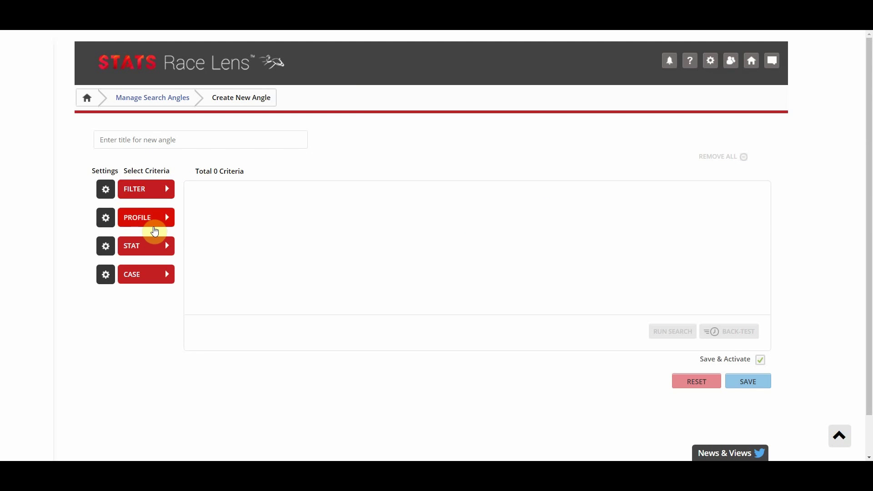
{"action": "left_click", "coordinate": [153, 190]}
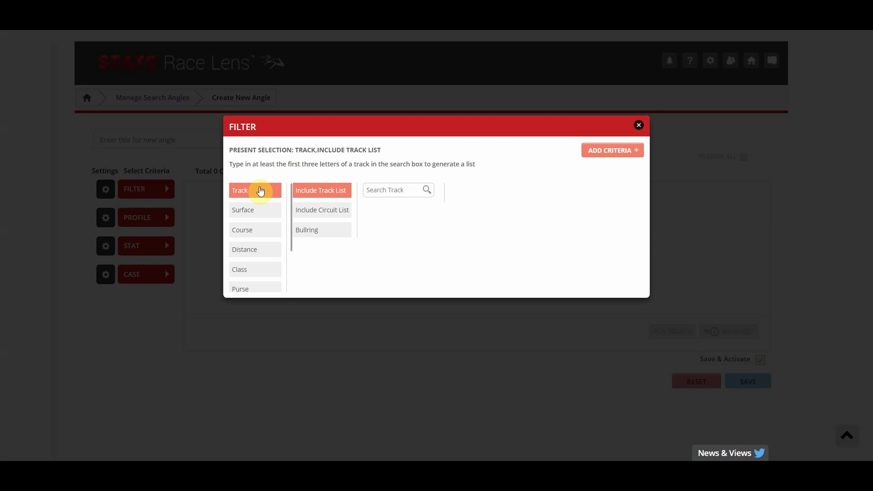
{"action": "left_click", "coordinate": [254, 214]}
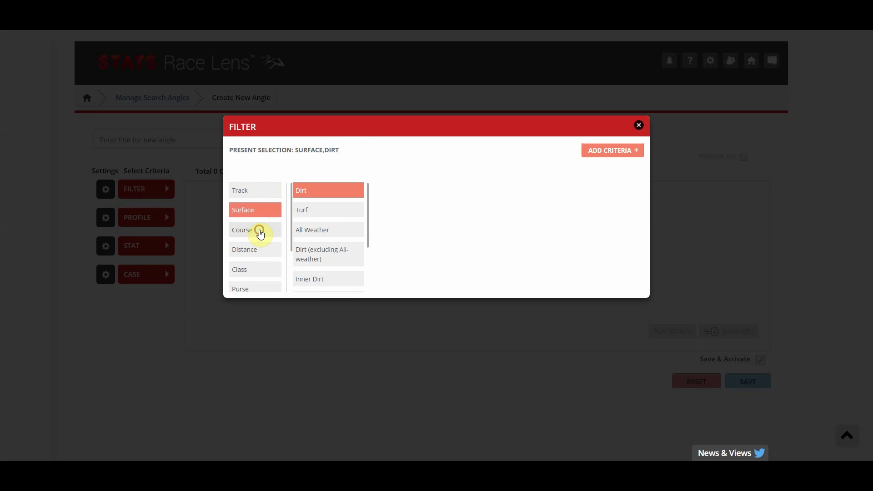
{"action": "left_click", "coordinate": [260, 233]}
{"action": "left_click", "coordinate": [266, 249]}
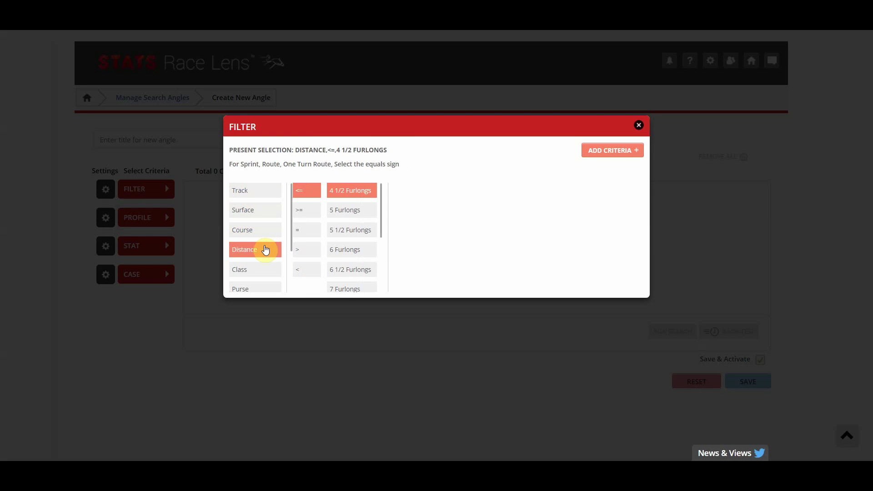
{"action": "left_click", "coordinate": [253, 272]}
{"action": "scroll", "coordinate": [270, 269], "scroll_direction": "down", "scroll_amount": 1}
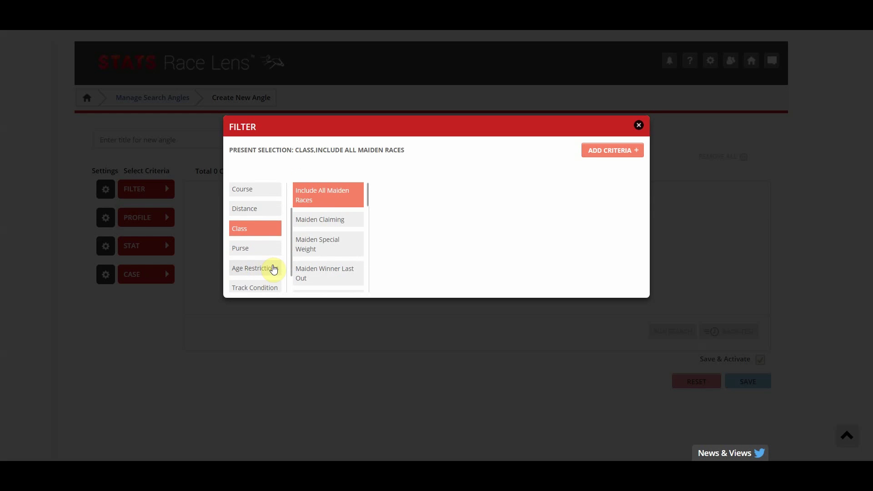
{"action": "left_click", "coordinate": [640, 126]}
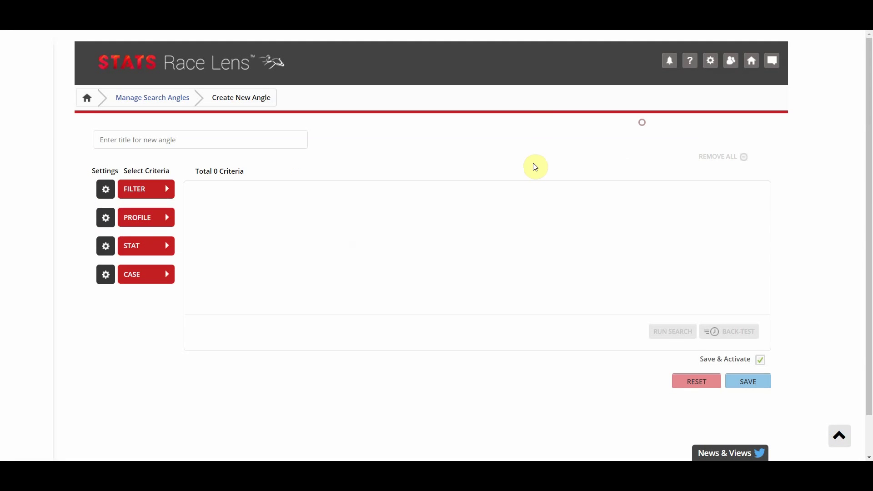
Examine the Profile criteria available for trainer, jockey, horse, sire and dam without adding any of them.
{"action": "left_click", "coordinate": [138, 222]}
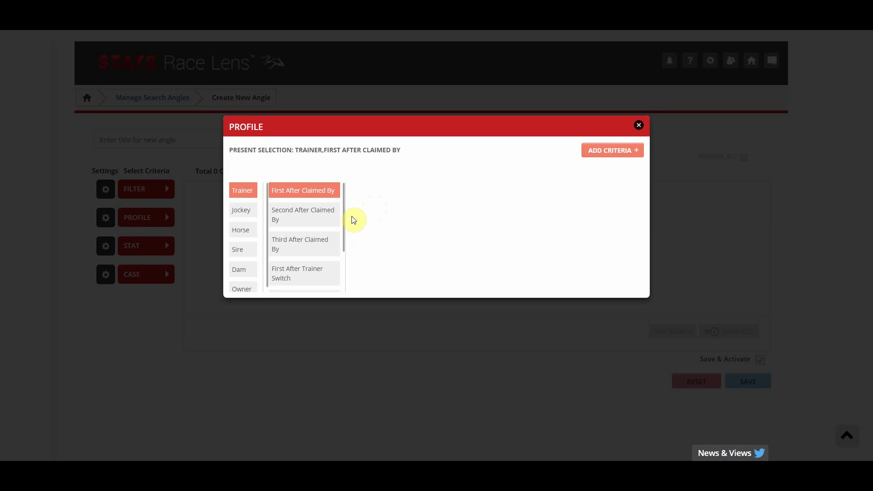
{"action": "left_click", "coordinate": [246, 218]}
{"action": "left_click", "coordinate": [249, 195]}
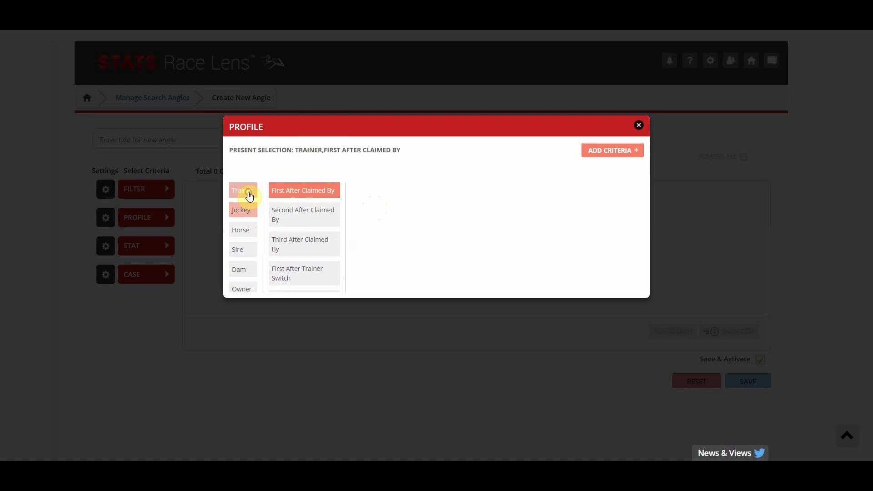
{"action": "scroll", "coordinate": [320, 226], "scroll_direction": "down", "scroll_amount": 3}
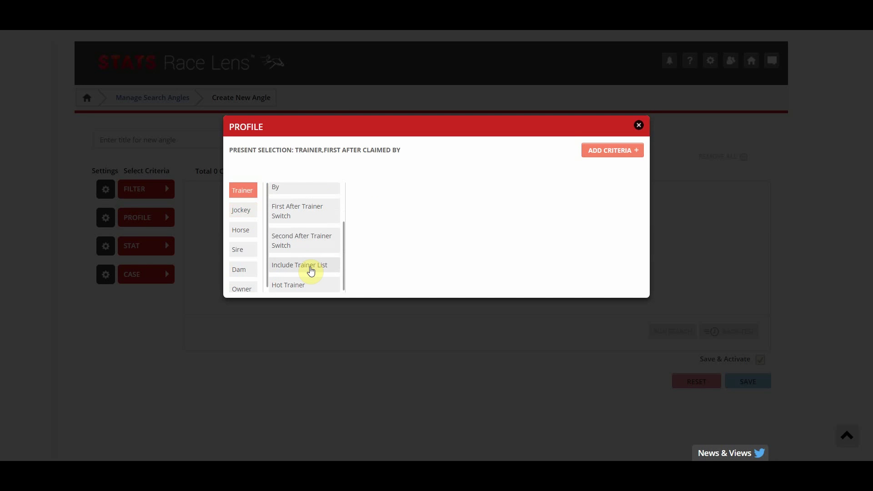
{"action": "left_click", "coordinate": [241, 210]}
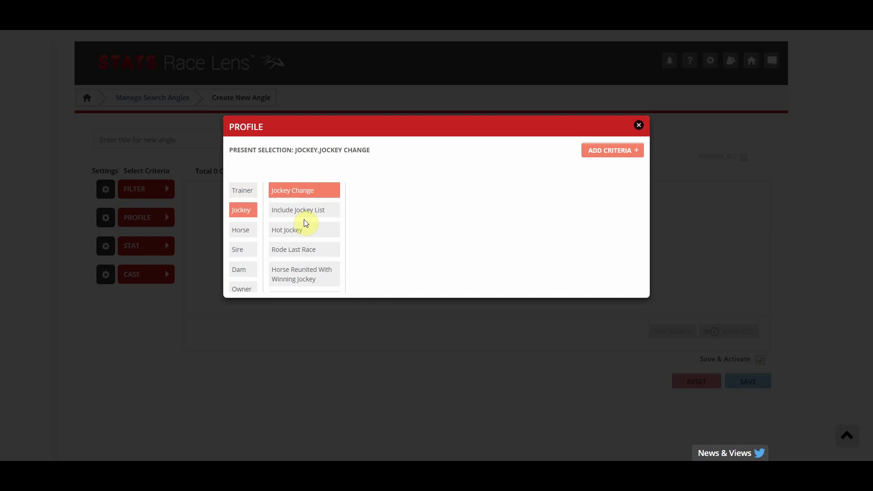
{"action": "left_click", "coordinate": [248, 231]}
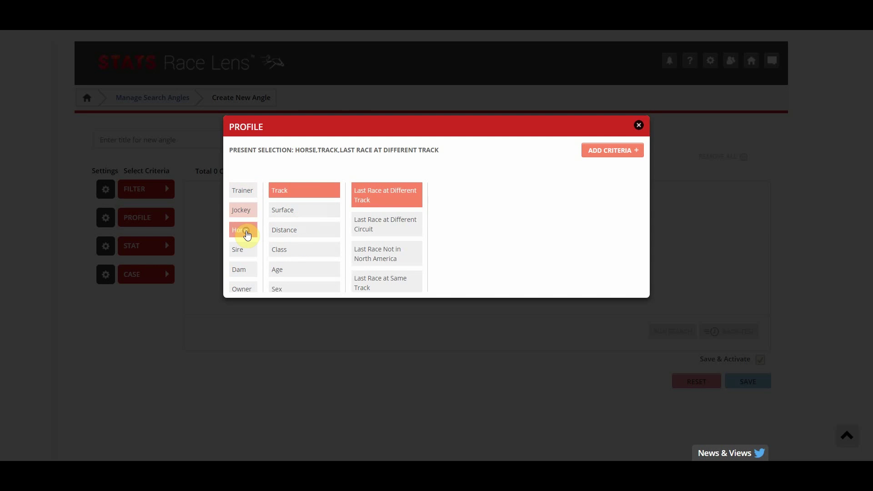
{"action": "left_click", "coordinate": [317, 215]}
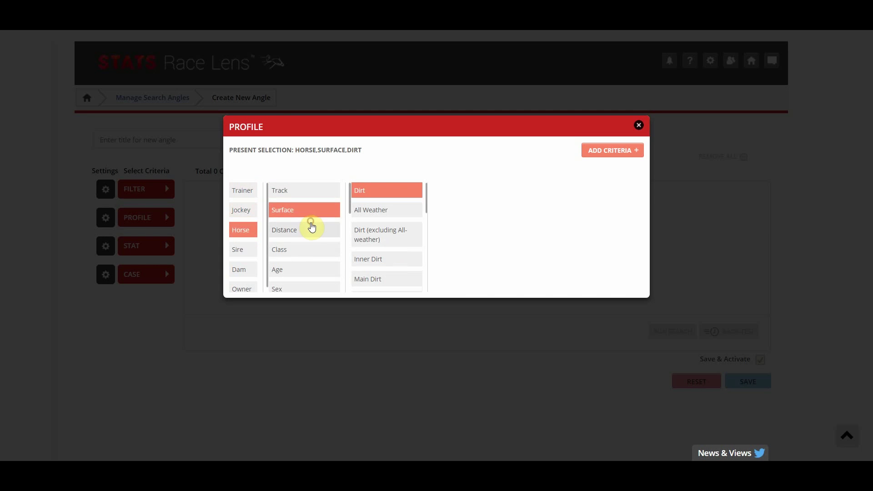
{"action": "left_click", "coordinate": [310, 225]}
{"action": "left_click", "coordinate": [305, 248]}
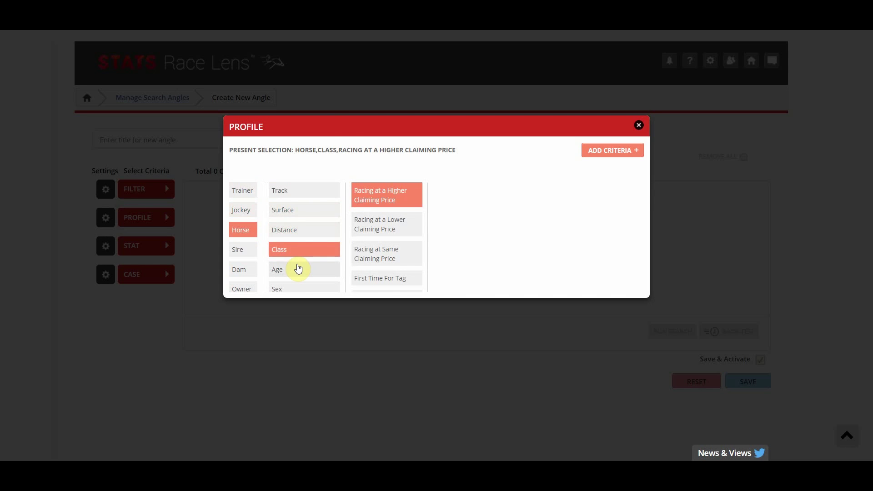
{"action": "left_click", "coordinate": [246, 257]}
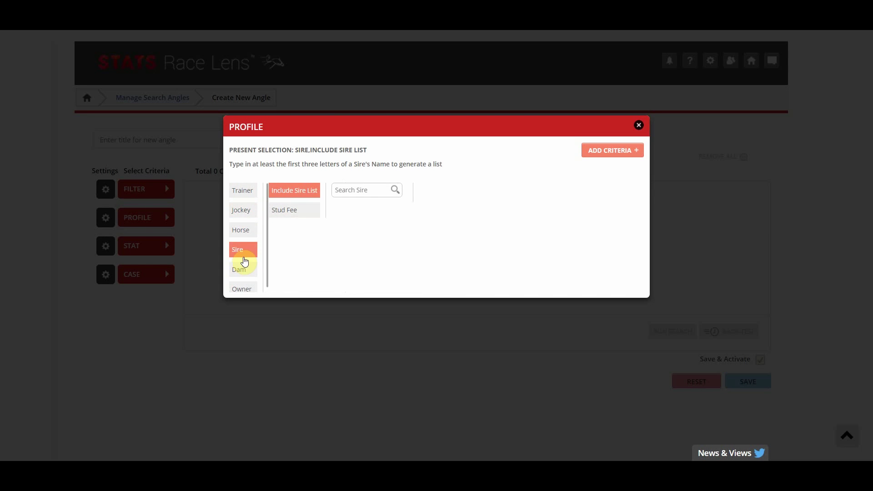
{"action": "left_click", "coordinate": [241, 271]}
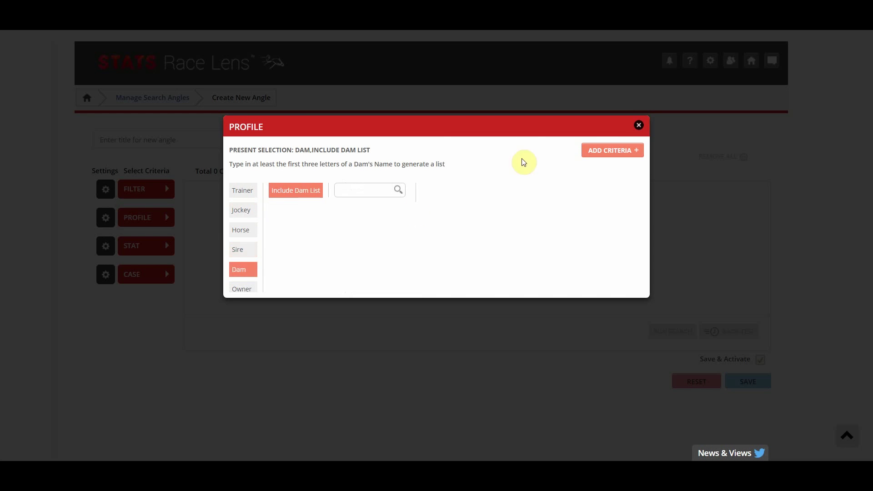
{"action": "left_click", "coordinate": [638, 125]}
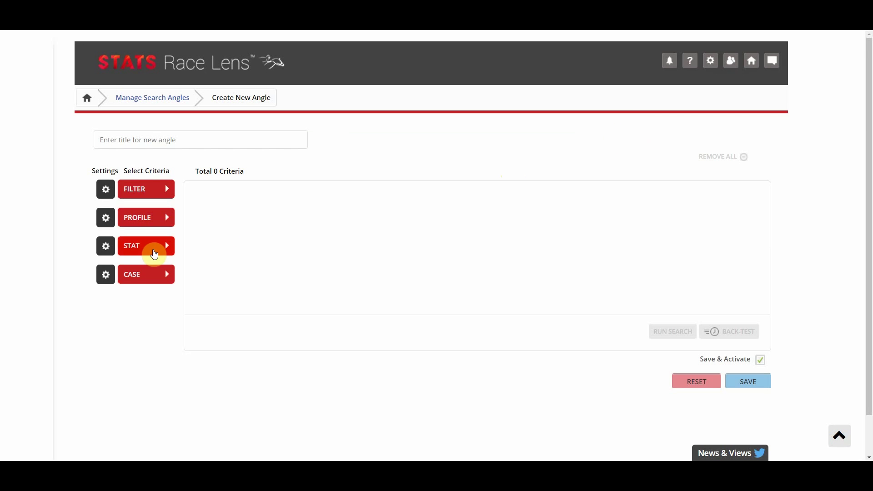
Examine the Stat criteria for horse, trainer, jockey, sire and dam, including the horse's Today's Distance (Sprint or Route) options.
{"action": "left_click", "coordinate": [154, 252]}
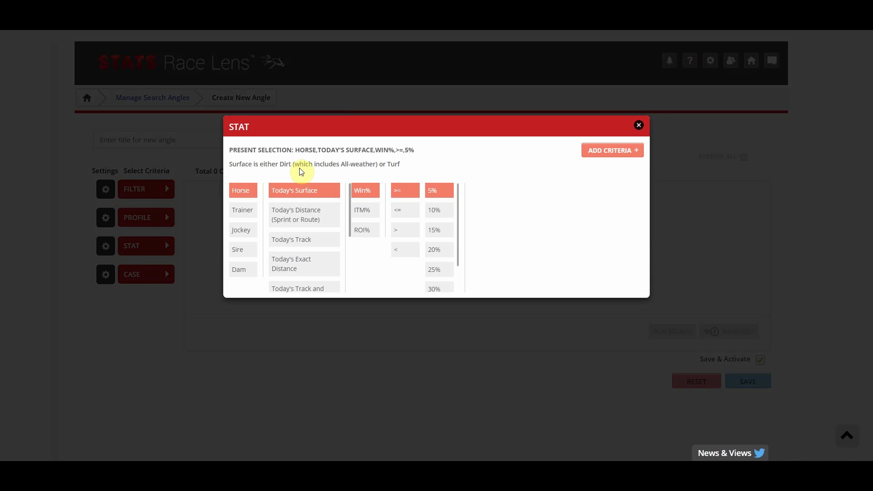
{"action": "left_click", "coordinate": [293, 215]}
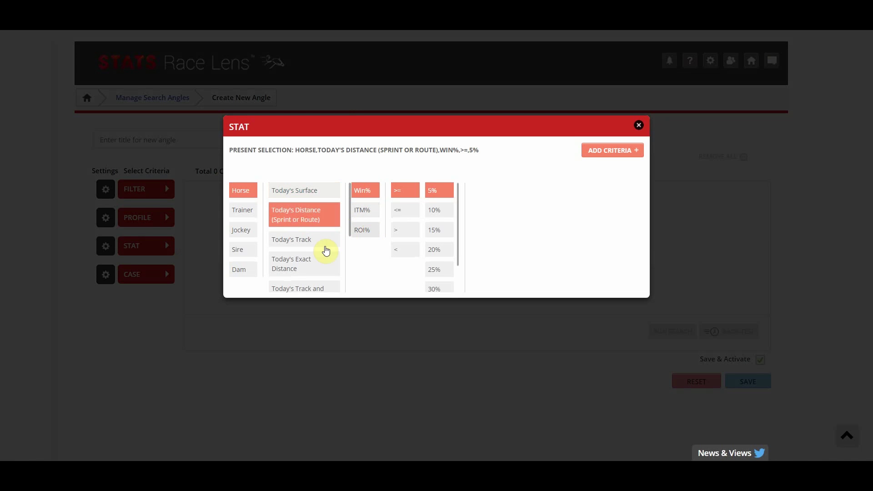
{"action": "left_click", "coordinate": [242, 220]}
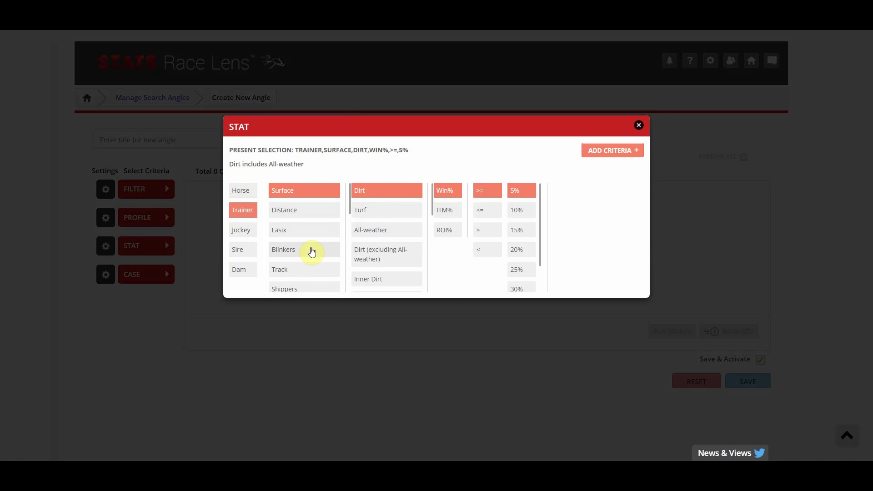
{"action": "left_click", "coordinate": [248, 234]}
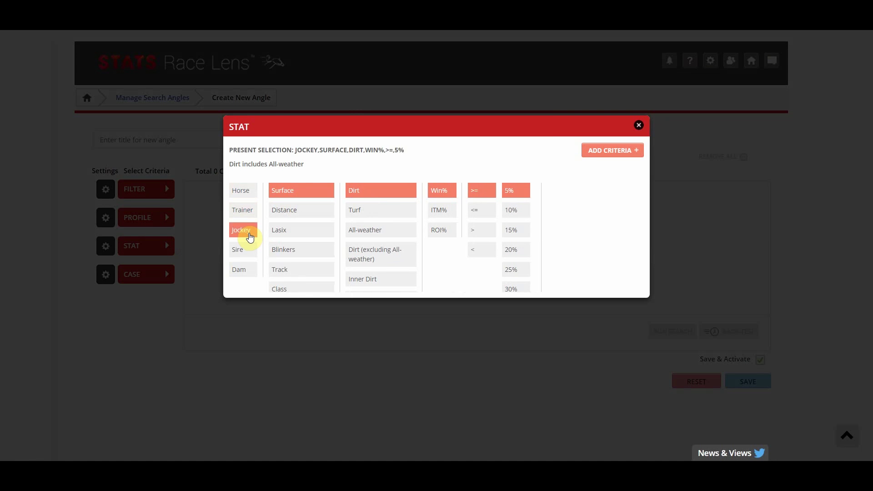
{"action": "left_click", "coordinate": [248, 250]}
{"action": "left_click", "coordinate": [246, 271]}
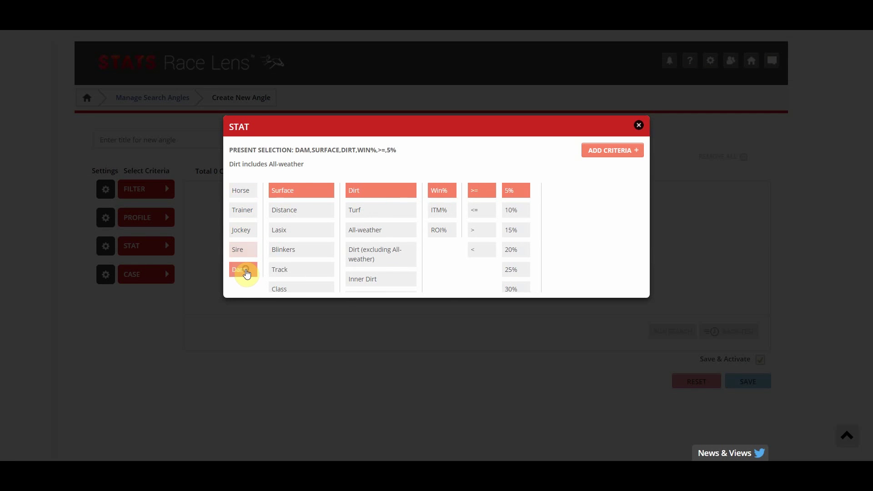
{"action": "left_click", "coordinate": [639, 125]}
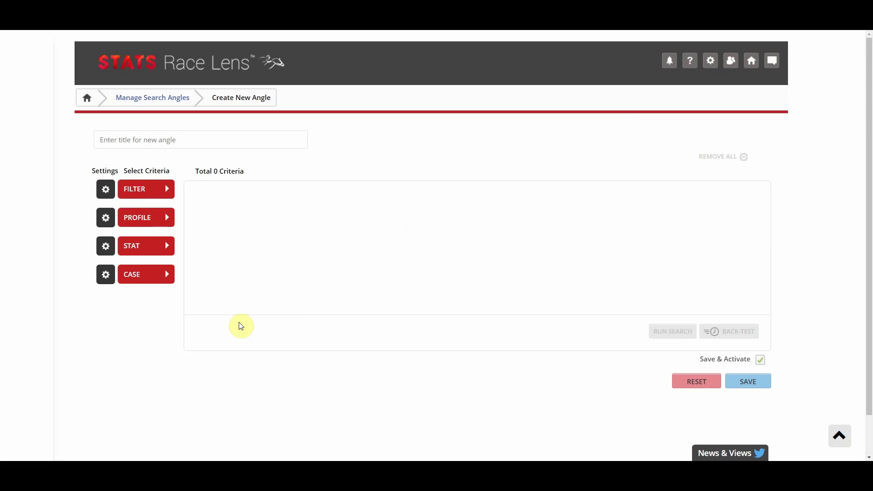
Look through the Case criteria categories, from Medication/Equipment/Gender down to Equibase Speed/Pace.
{"action": "left_click", "coordinate": [144, 280]}
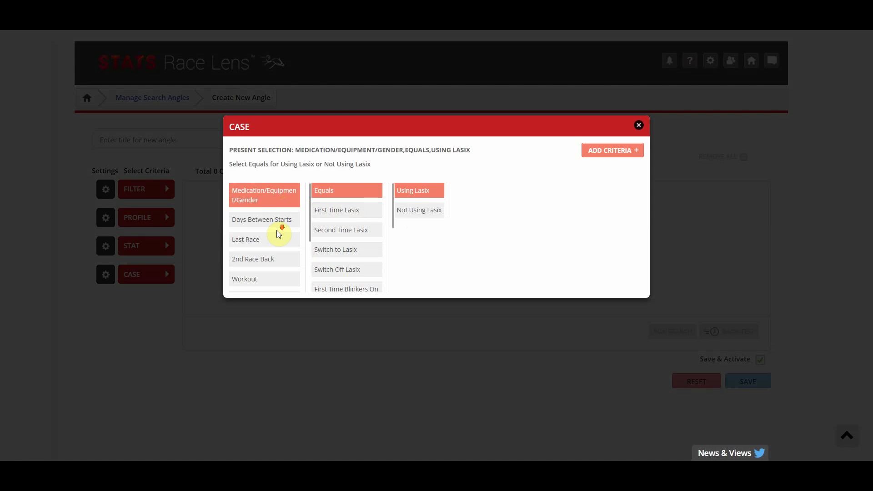
{"action": "scroll", "coordinate": [277, 231], "scroll_direction": "down", "scroll_amount": 3}
{"action": "scroll", "coordinate": [279, 233], "scroll_direction": "down", "scroll_amount": 1}
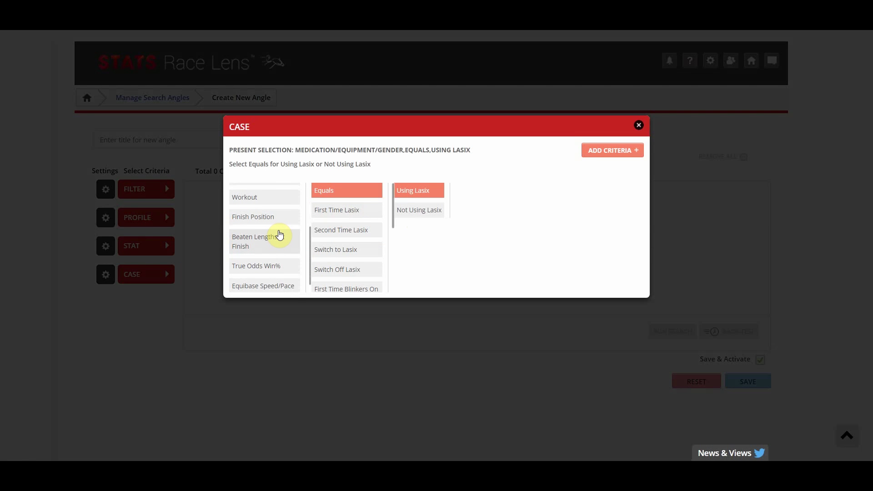
{"action": "scroll", "coordinate": [278, 231], "scroll_direction": "up", "scroll_amount": 4}
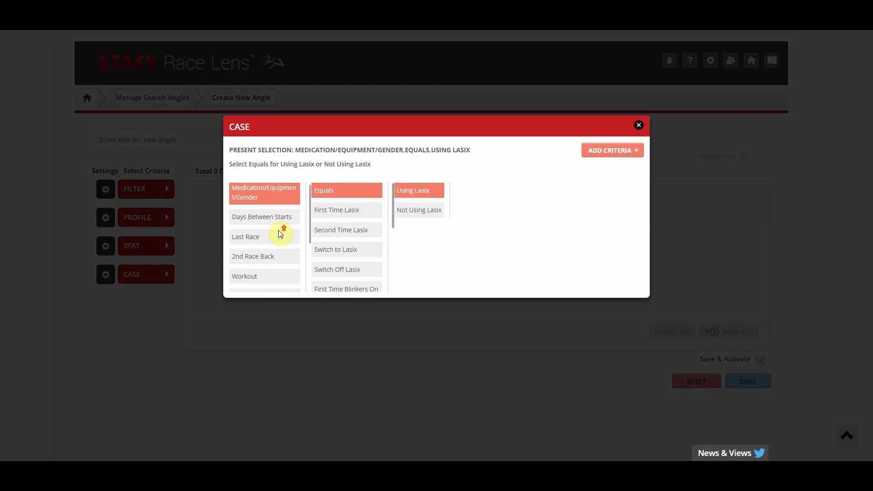
{"action": "left_click", "coordinate": [638, 126]}
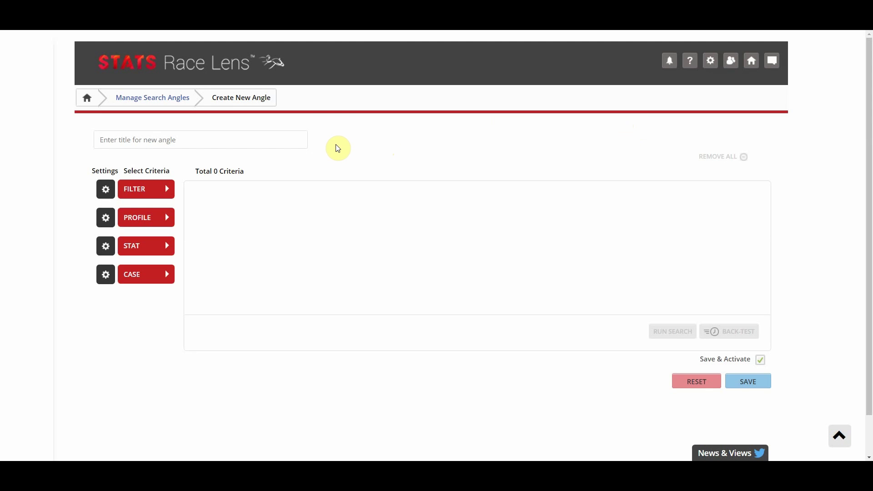
Title the new angle "Sloppy Kee Frontrunner" and add a Track filter criterion that includes Keeneland.
{"action": "left_click", "coordinate": [221, 142]}
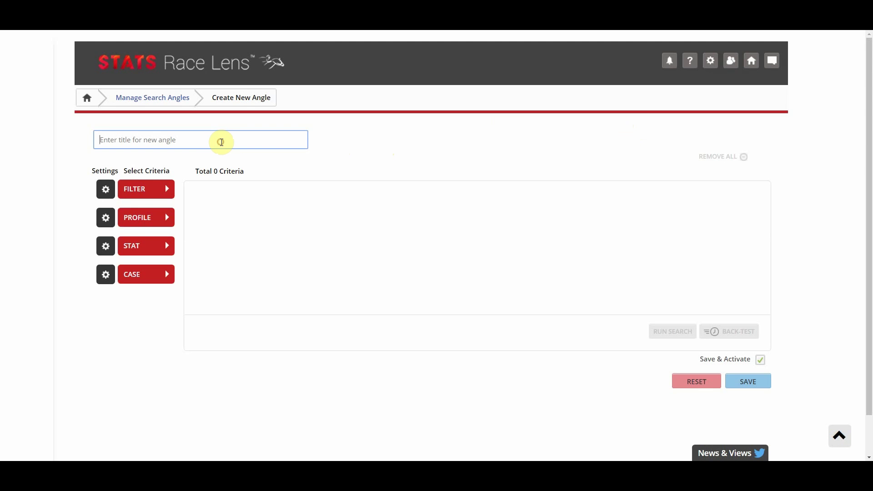
{"action": "type", "text": "Sloppy Kee Frontrunner"}
{"action": "left_click", "coordinate": [156, 189]}
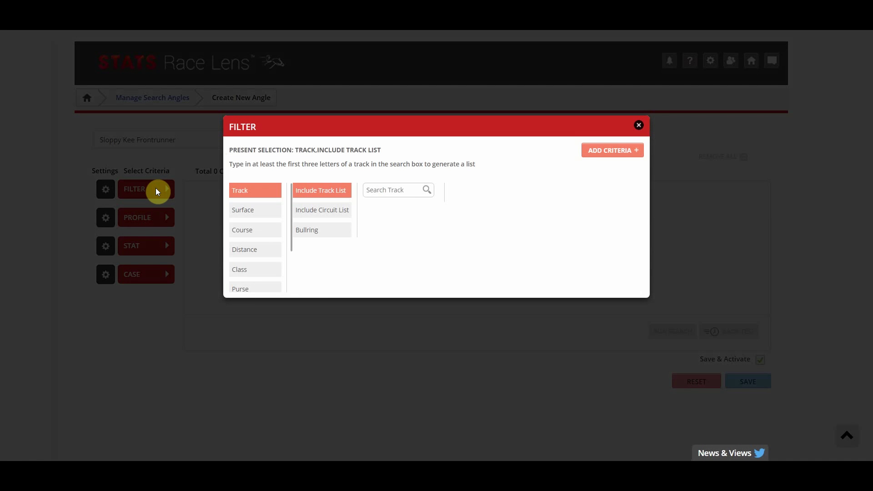
{"action": "left_click", "coordinate": [398, 190]}
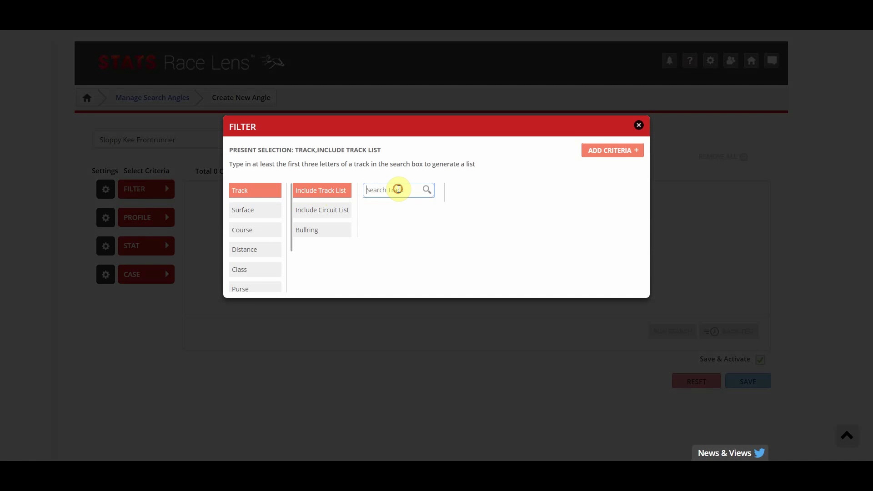
{"action": "type", "text": "keene"}
{"action": "left_click", "coordinate": [412, 203]}
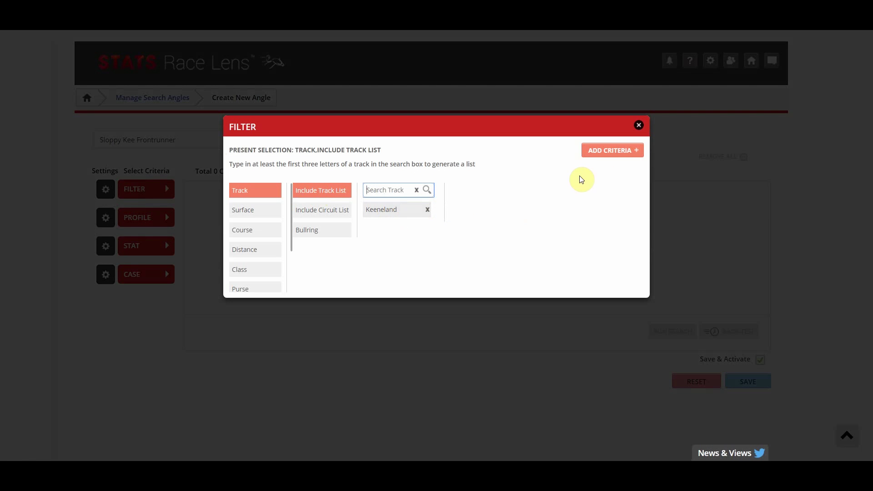
{"action": "left_click", "coordinate": [621, 157]}
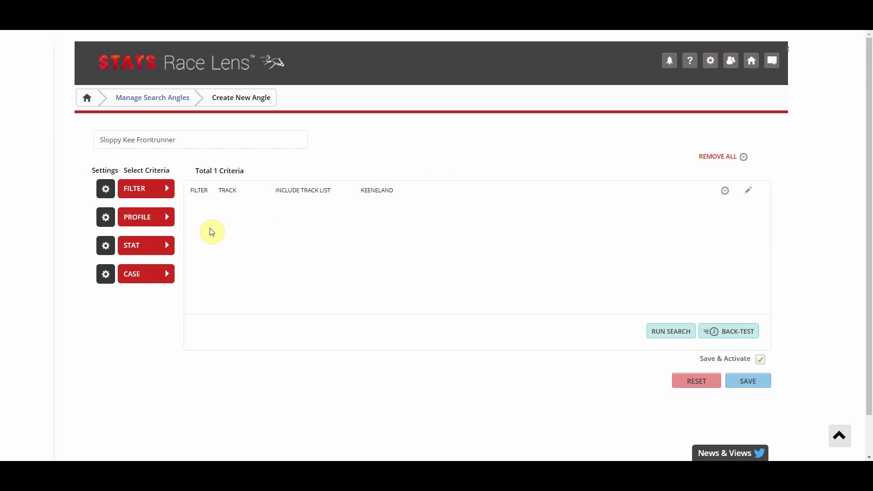
Add a Track Condition filter criterion to the angle with Sloppy in the included condition list.
{"action": "left_click", "coordinate": [155, 194]}
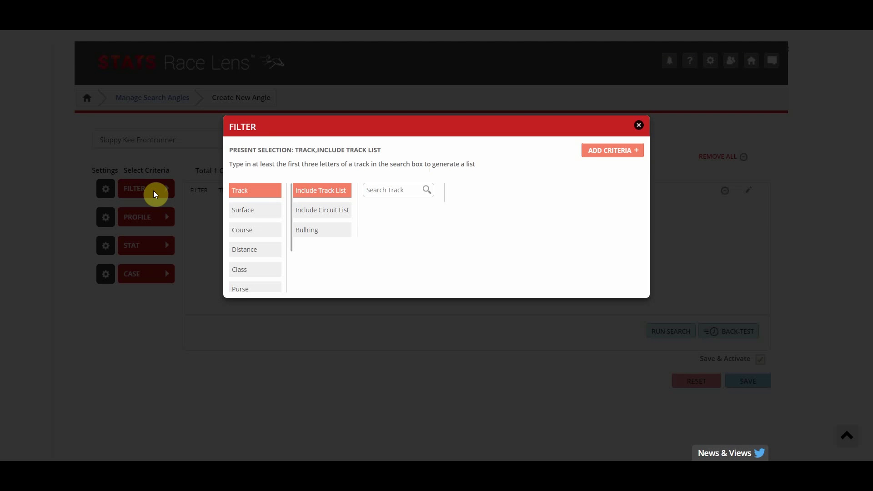
{"action": "scroll", "coordinate": [254, 236], "scroll_direction": "down", "scroll_amount": 1}
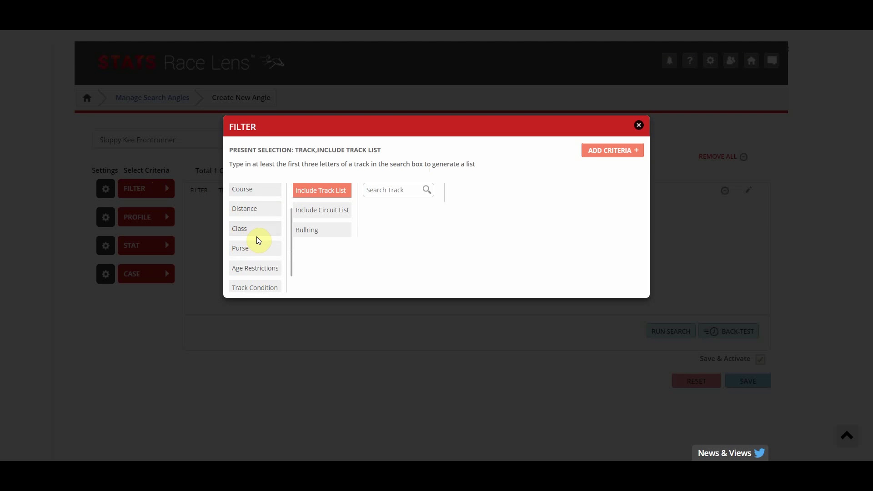
{"action": "scroll", "coordinate": [257, 238], "scroll_direction": "down", "scroll_amount": 1}
{"action": "left_click", "coordinate": [265, 269]}
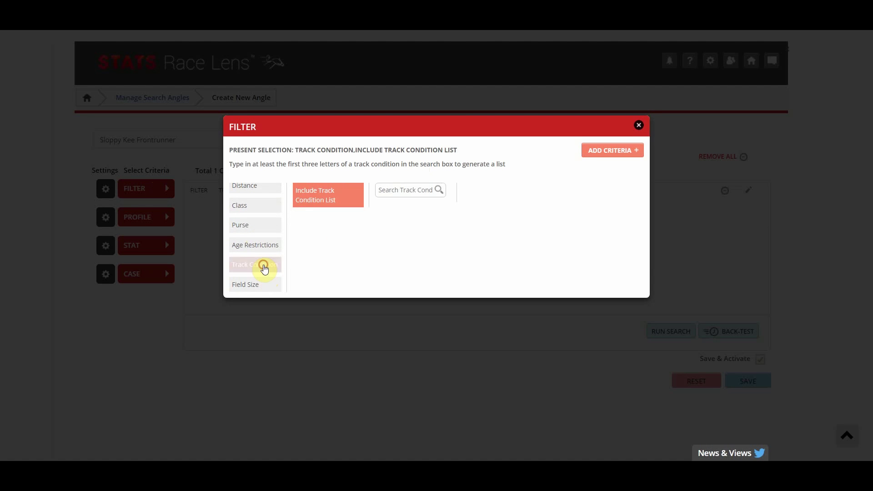
{"action": "left_click", "coordinate": [428, 189]}
{"action": "type", "text": "slopp"}
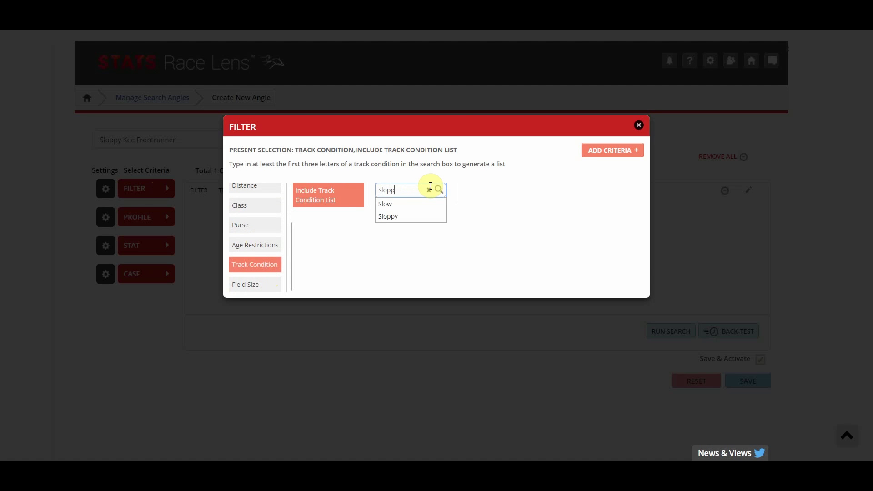
{"action": "left_click", "coordinate": [426, 204]}
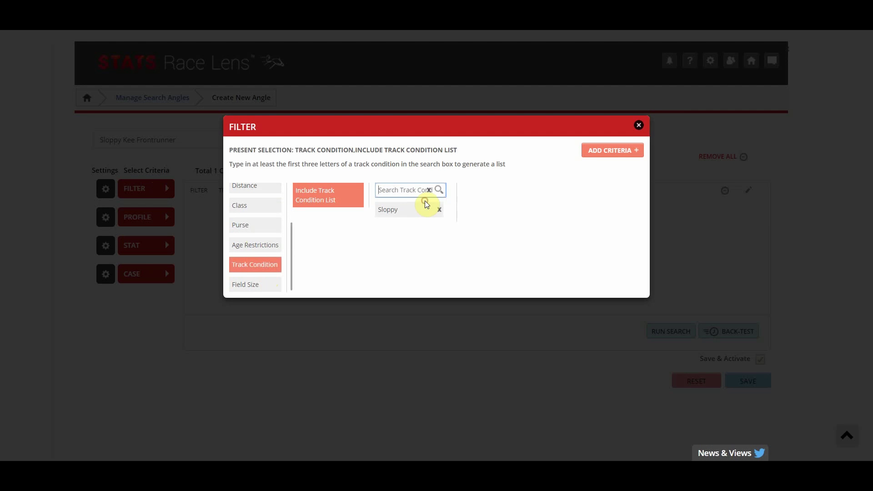
{"action": "left_click", "coordinate": [626, 152]}
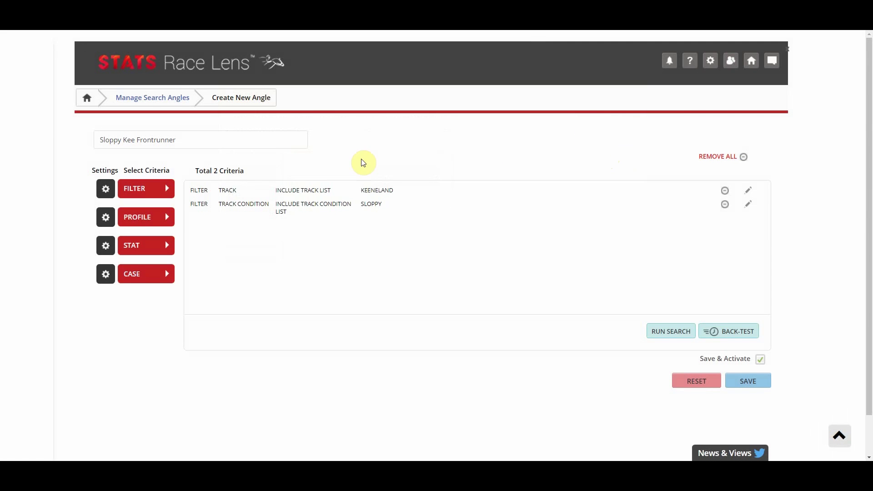
Add the Horse profile criterion Run Style: On the Lead at First Call (Projected), and save the angle.
{"action": "left_click", "coordinate": [136, 215]}
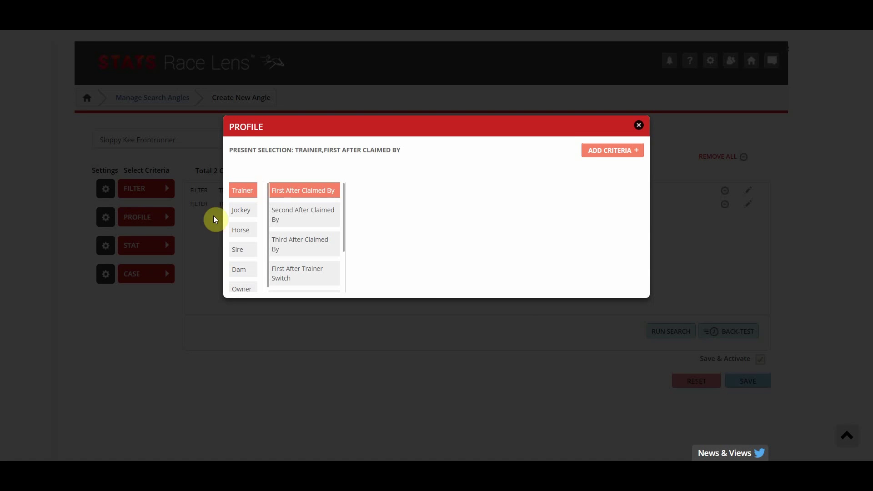
{"action": "left_click", "coordinate": [240, 229]}
{"action": "scroll", "coordinate": [312, 230], "scroll_direction": "down", "scroll_amount": 5}
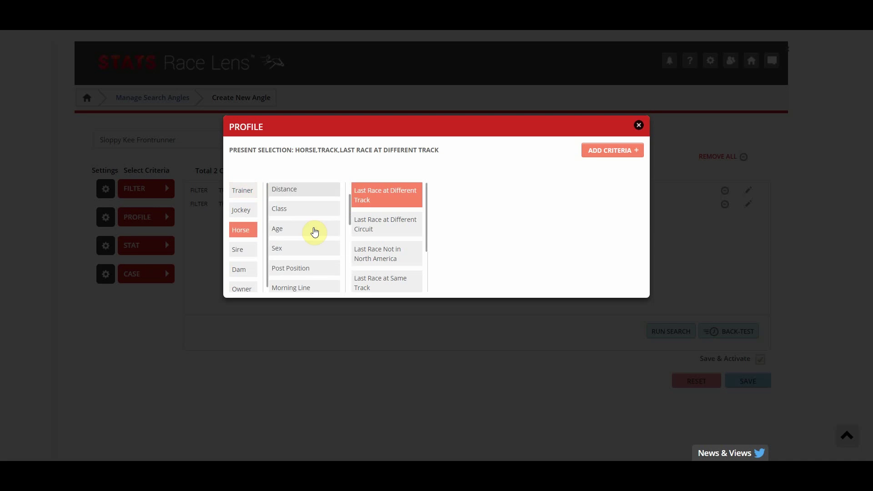
{"action": "left_click", "coordinate": [314, 271]}
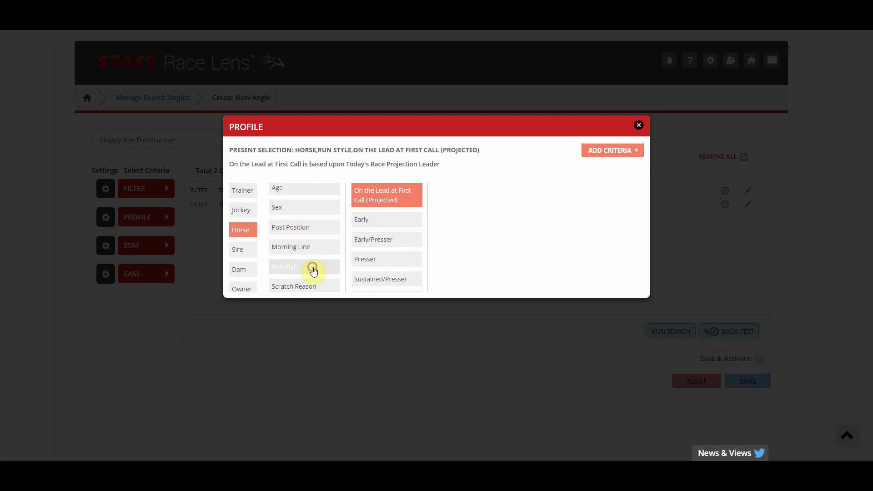
{"action": "left_click", "coordinate": [387, 206]}
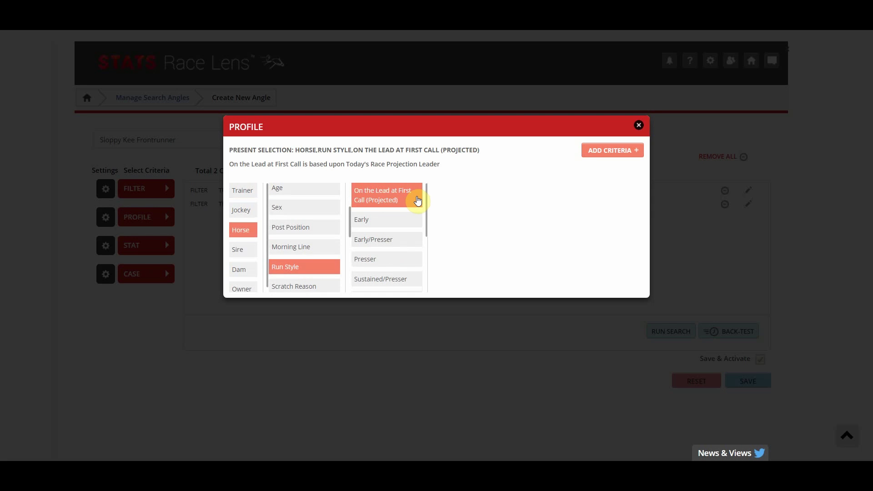
{"action": "left_click", "coordinate": [596, 153]}
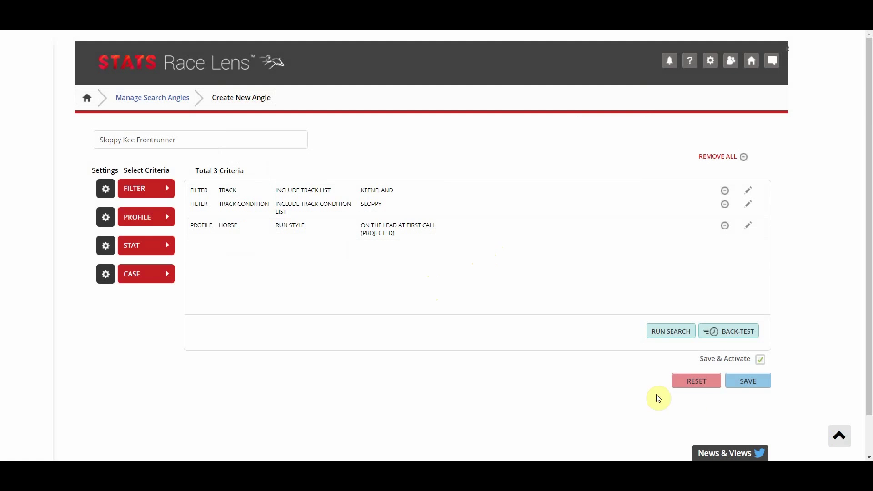
{"action": "left_click", "coordinate": [758, 387]}
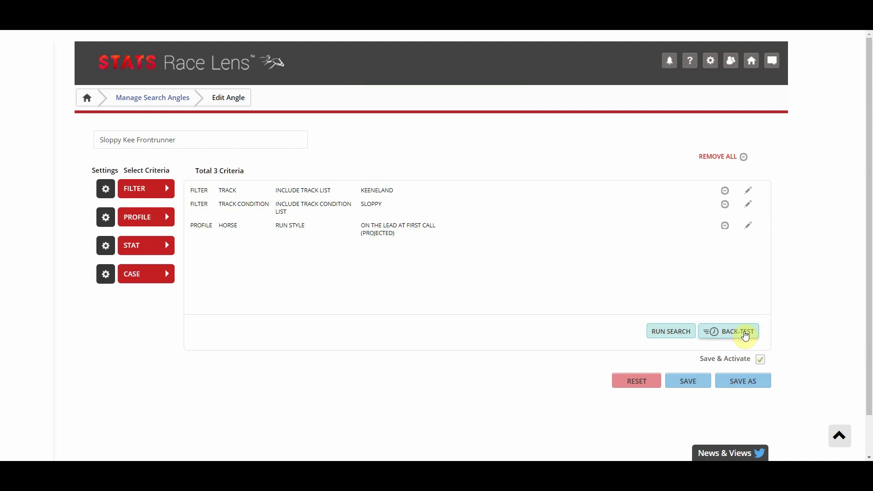
Back-test the Sloppy Kee Frontrunner angle and open its newest back-test result from the notifications.
{"action": "left_click", "coordinate": [744, 332]}
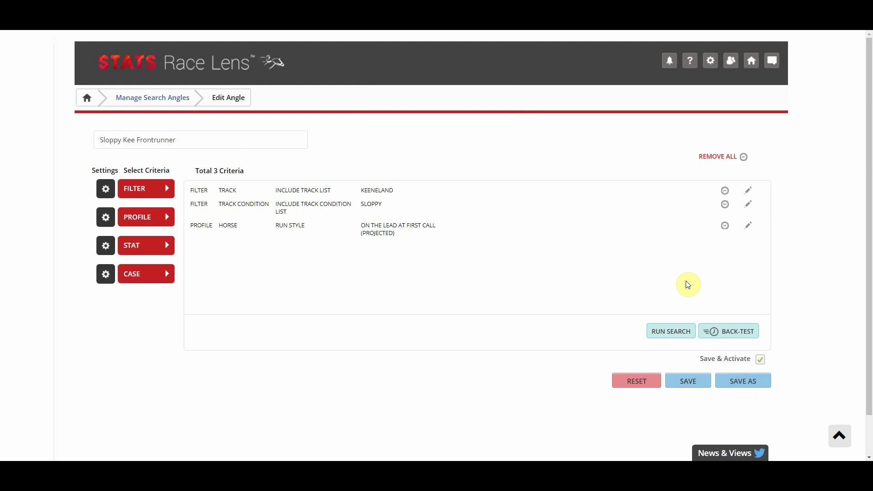
{"action": "left_click", "coordinate": [670, 67]}
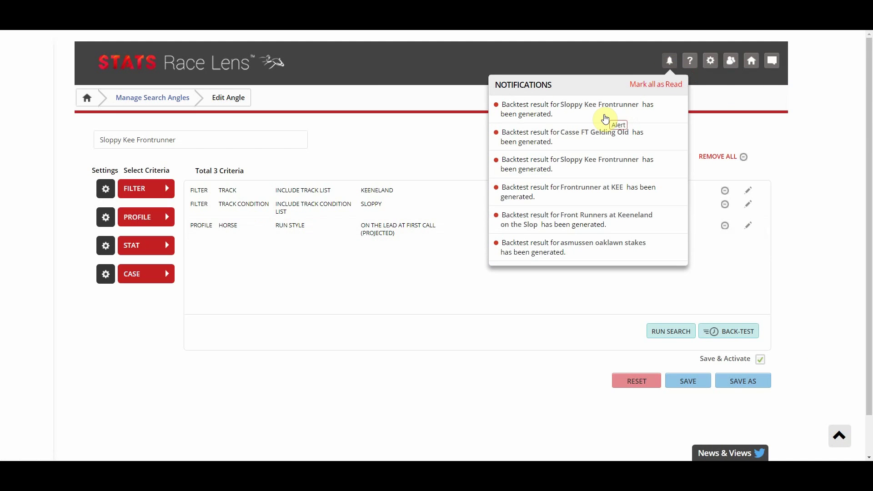
{"action": "left_click", "coordinate": [605, 117]}
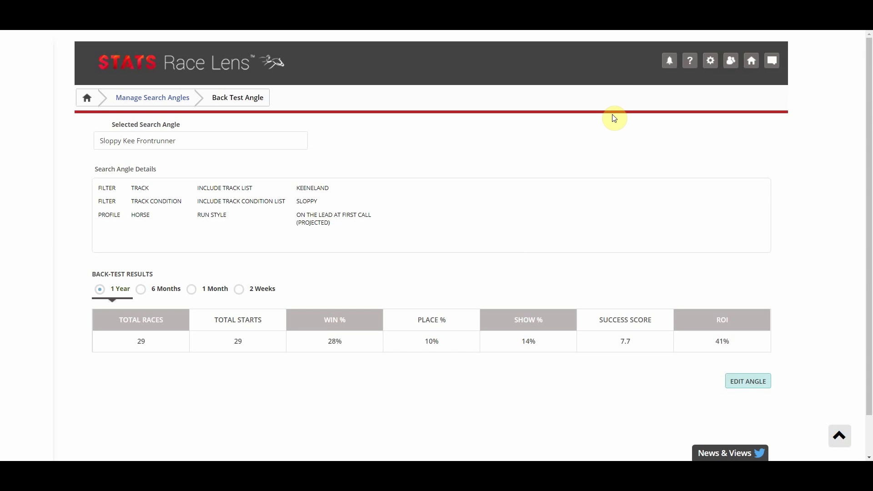